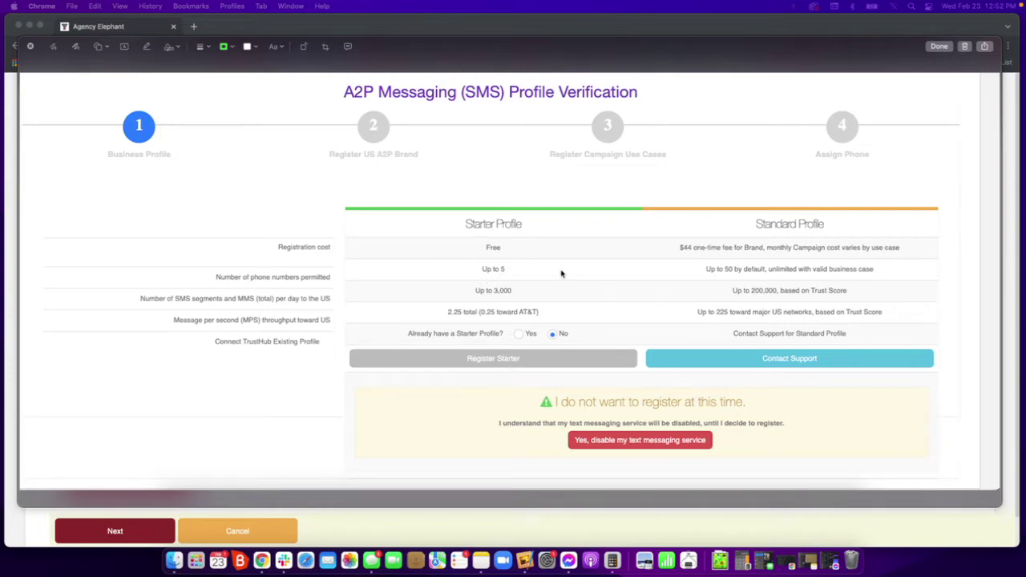
Remove the stray markup mark and close markup to return to the profile form.
left_click_drag(709, 249, 723, 249)
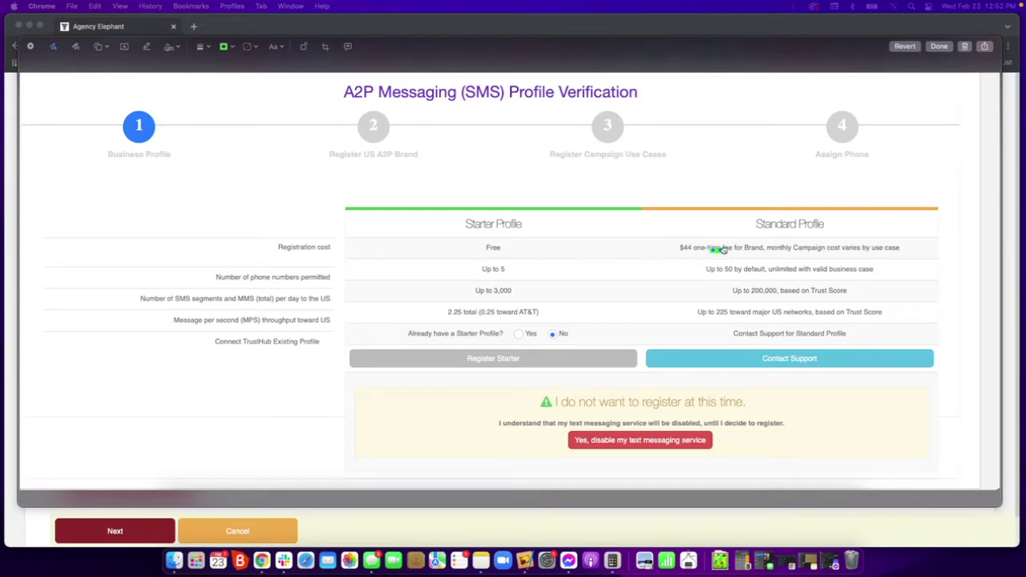
key("Delete")
left_click(285, 30)
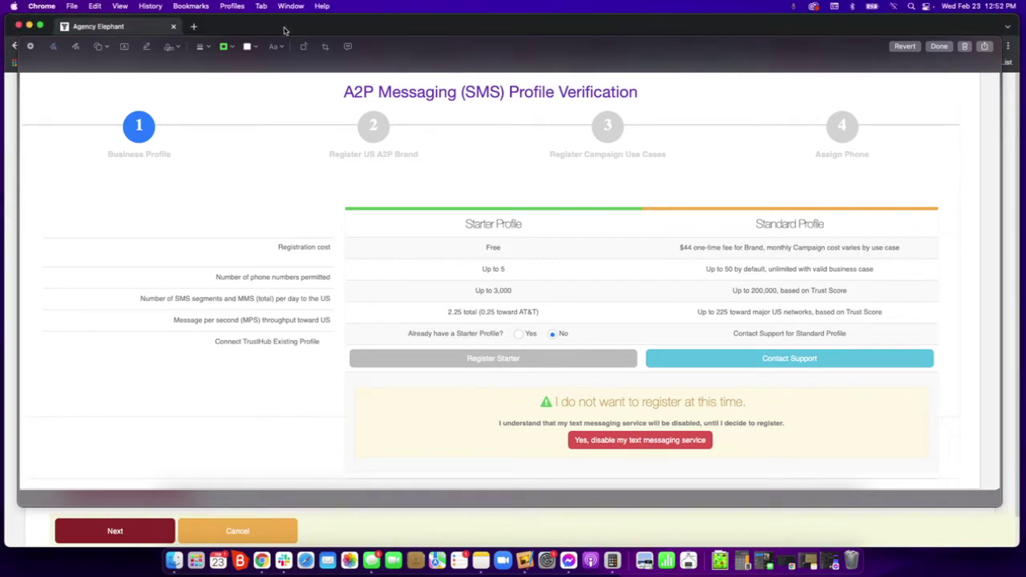
left_click(938, 45)
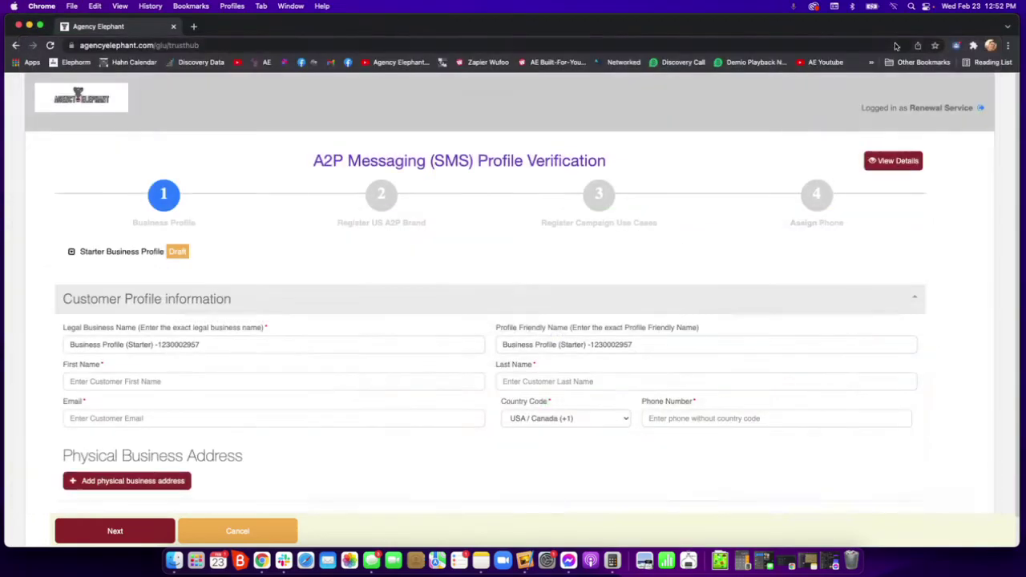
scroll(348, 365, "down", 1)
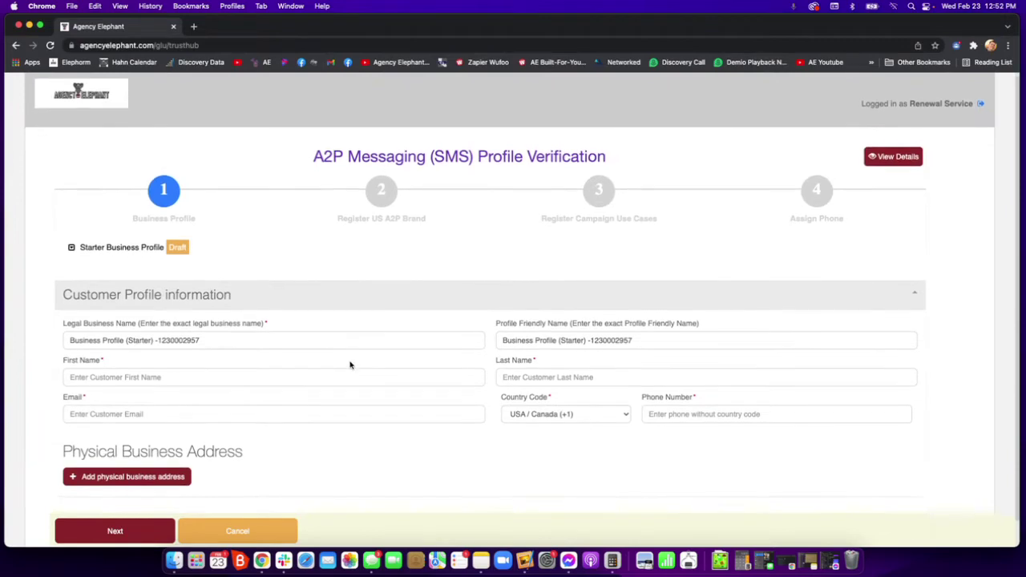
Enter the customer's first name, last name and e-mail address.
left_click(132, 375)
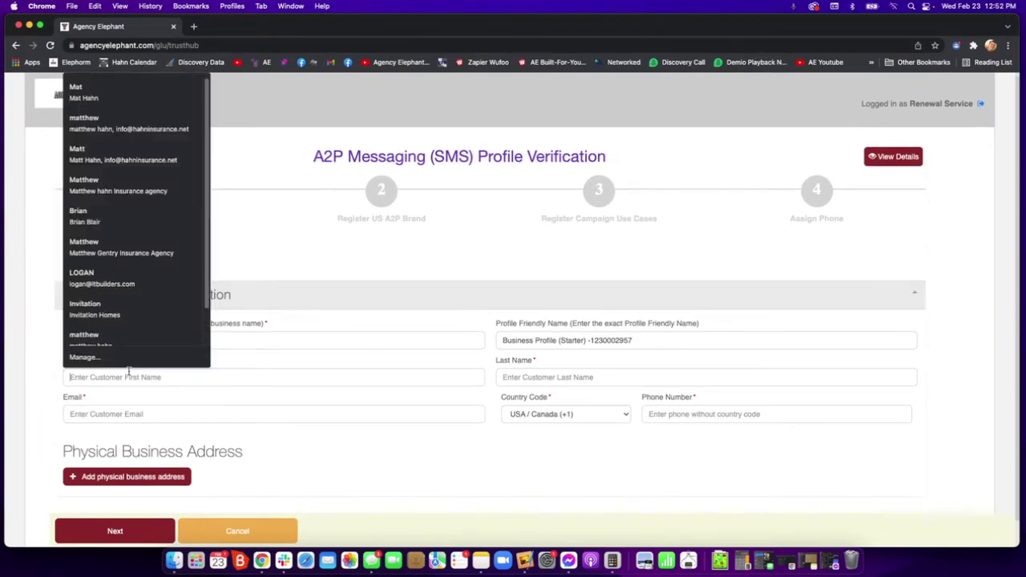
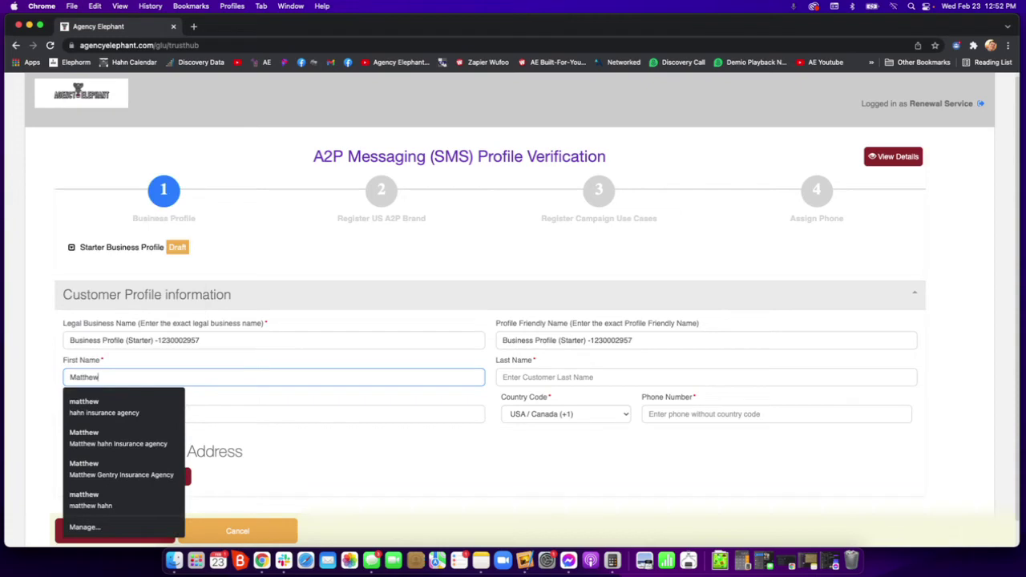
key("Escape")
key("Tab")
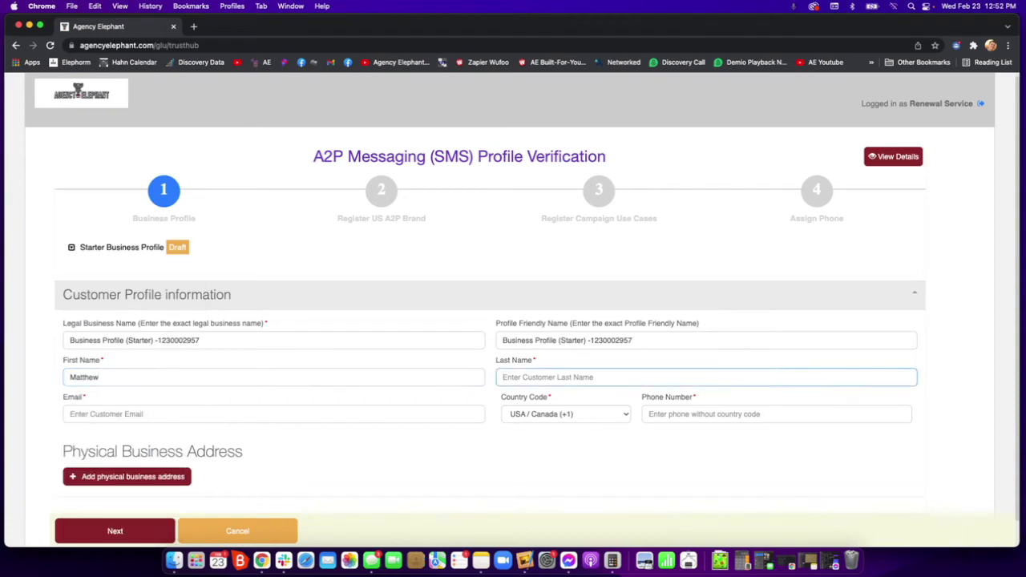
key("Tab")
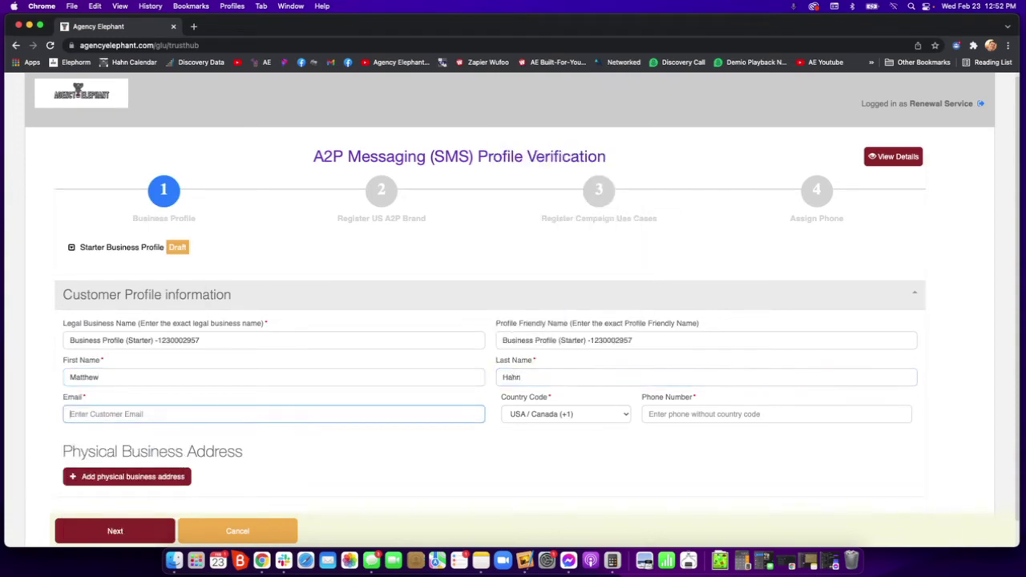
type("matthew")
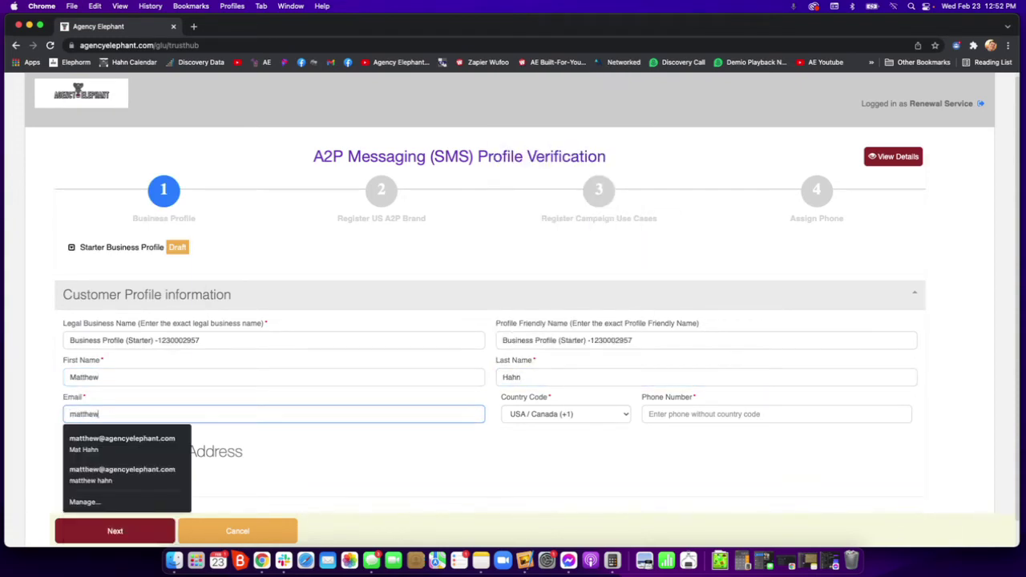
key("super+a")
type("infor")
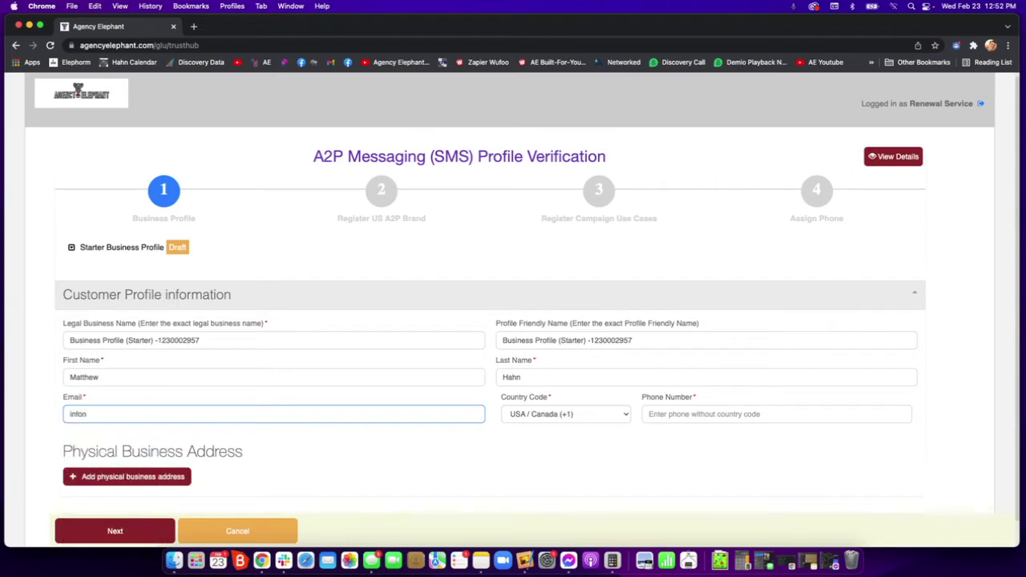
key("BackSpace")
key("BackSpace")
key("BackSpace")
key("BackSpace")
key("BackSpace")
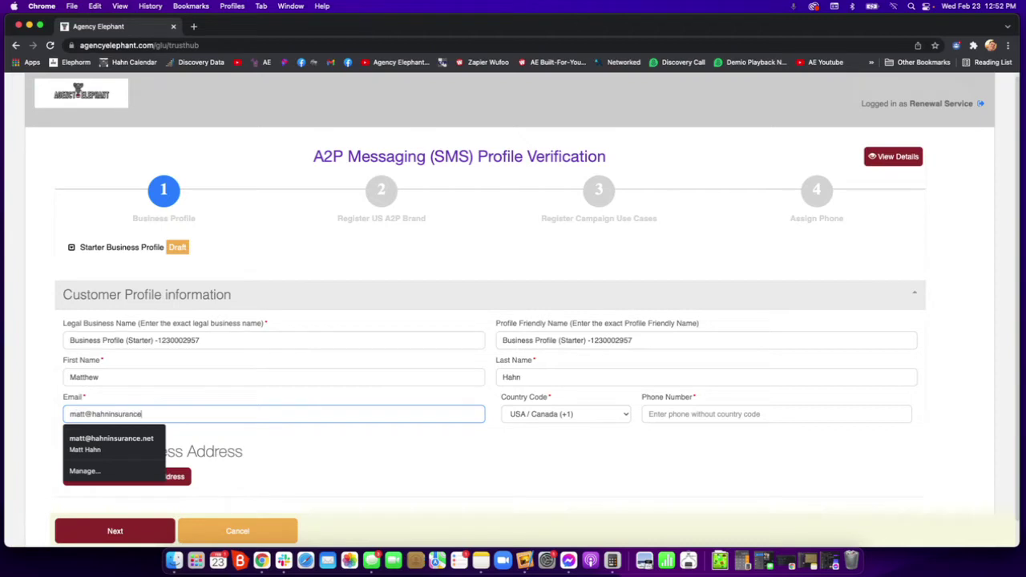
key("Tab")
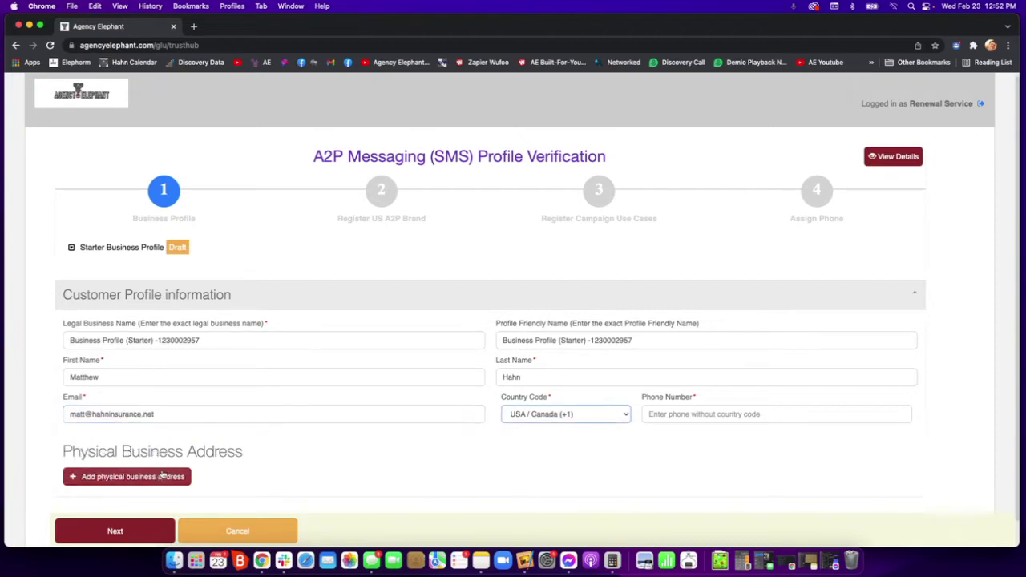
Enter the customer's phone number and open the physical business address form.
left_click(737, 412)
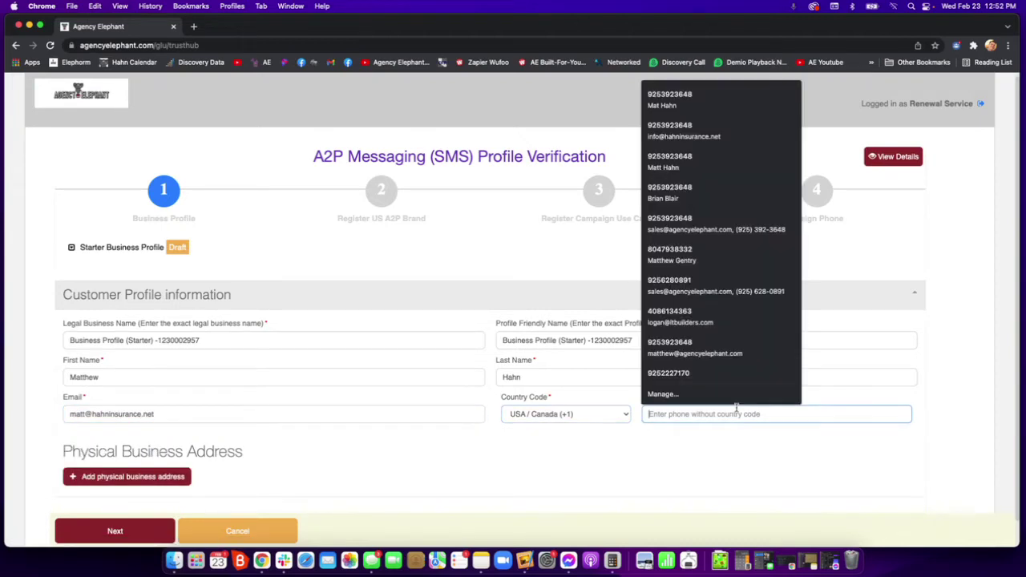
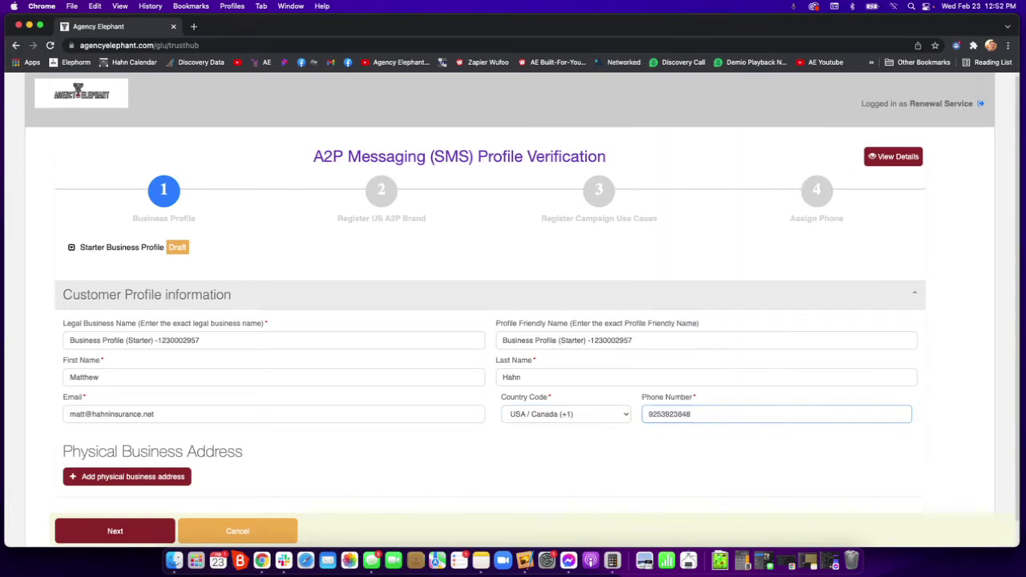
key("Tab")
left_click(121, 477)
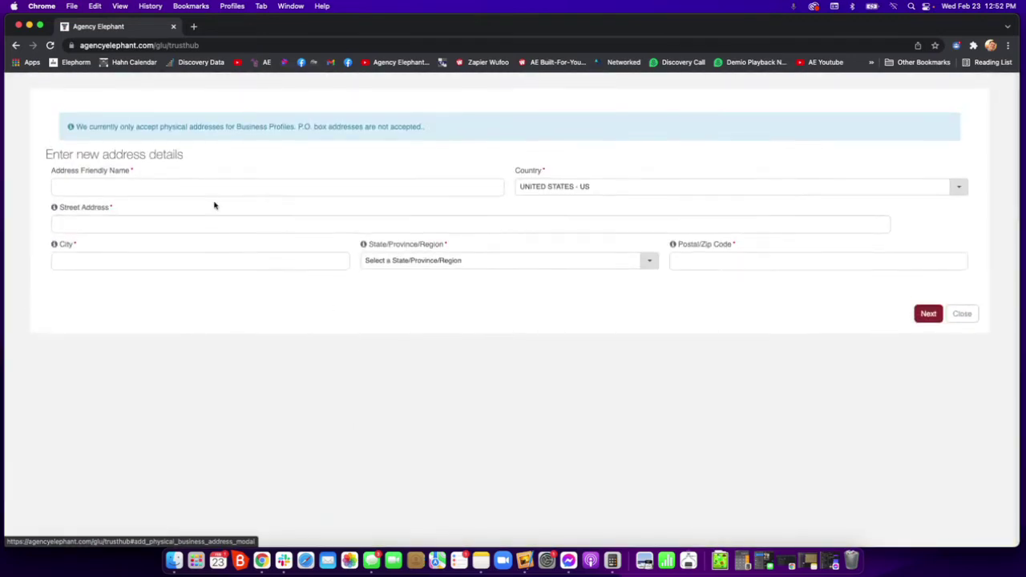
Enter the address friendly name, street address and city.
left_click(183, 187)
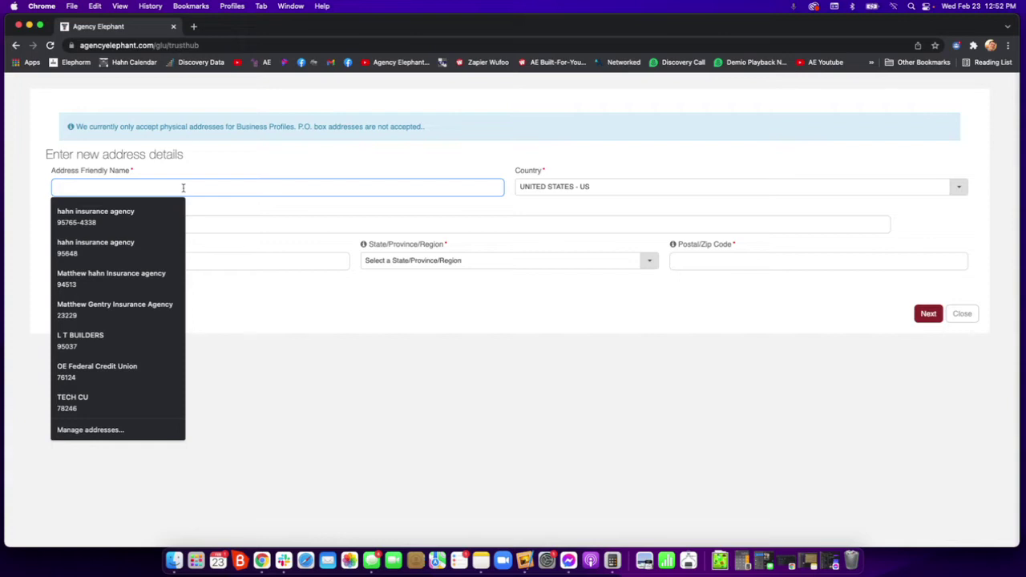
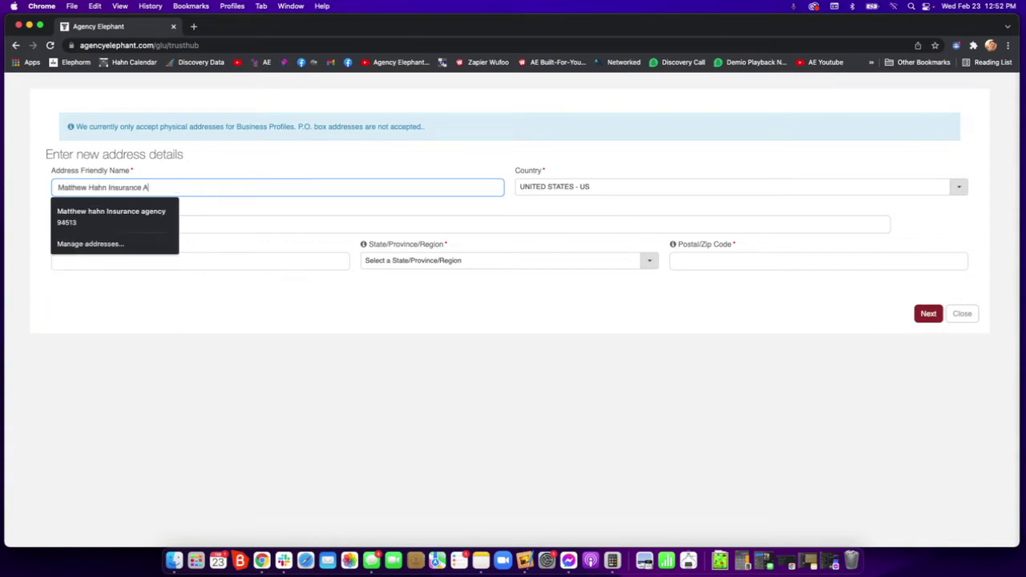
type("gency")
key("Tab")
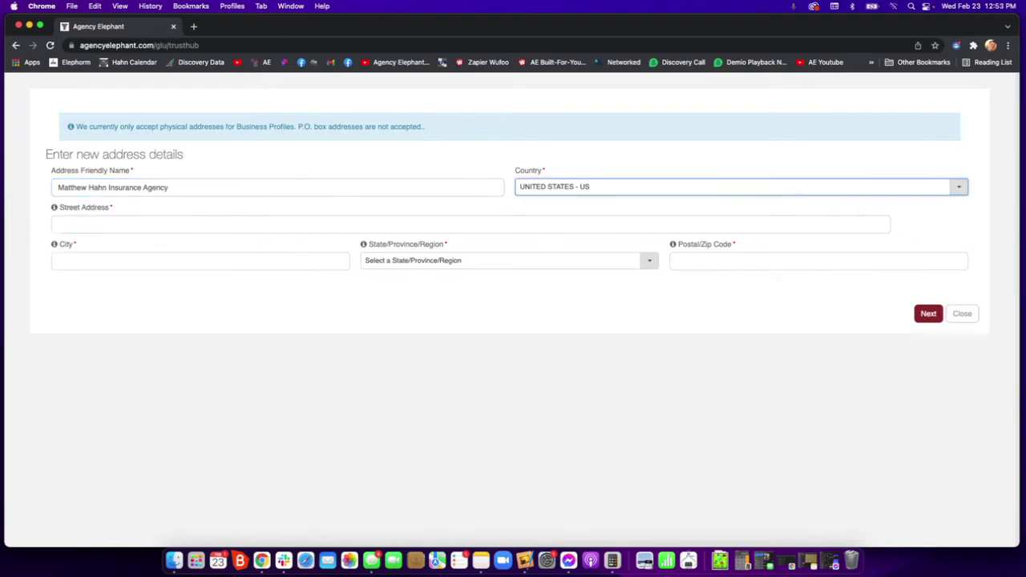
key("Tab")
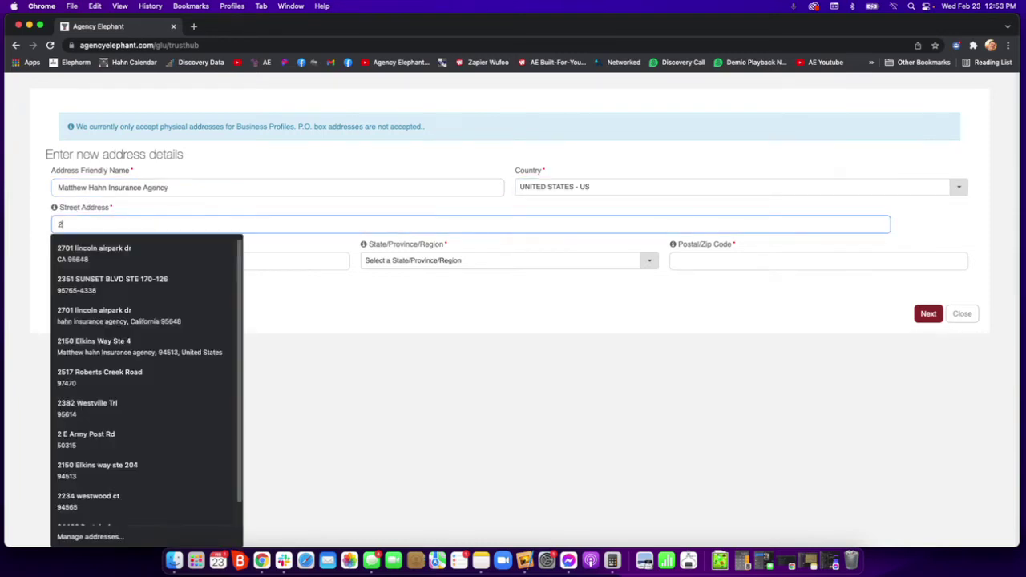
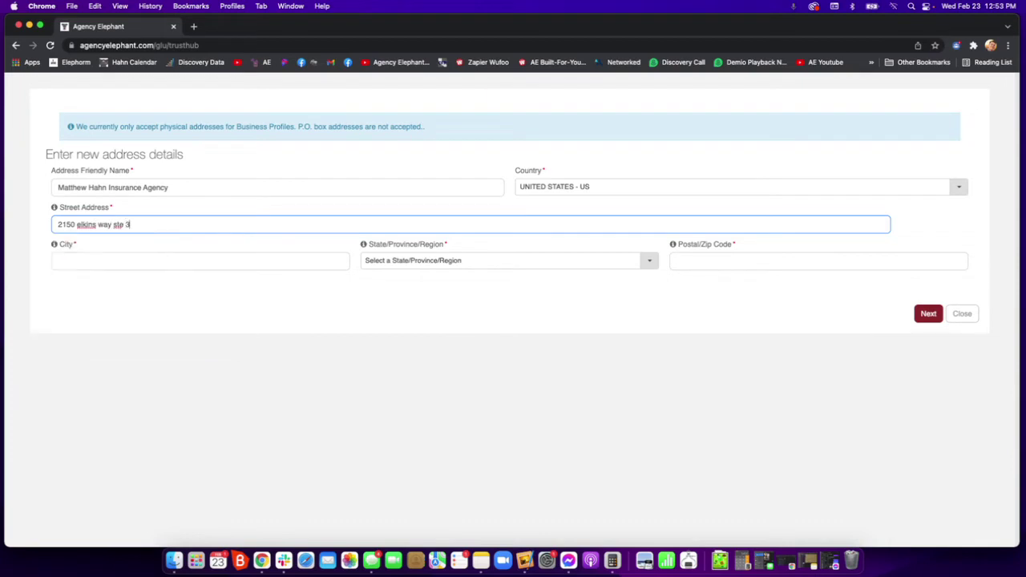
key("Tab")
type("brentwood")
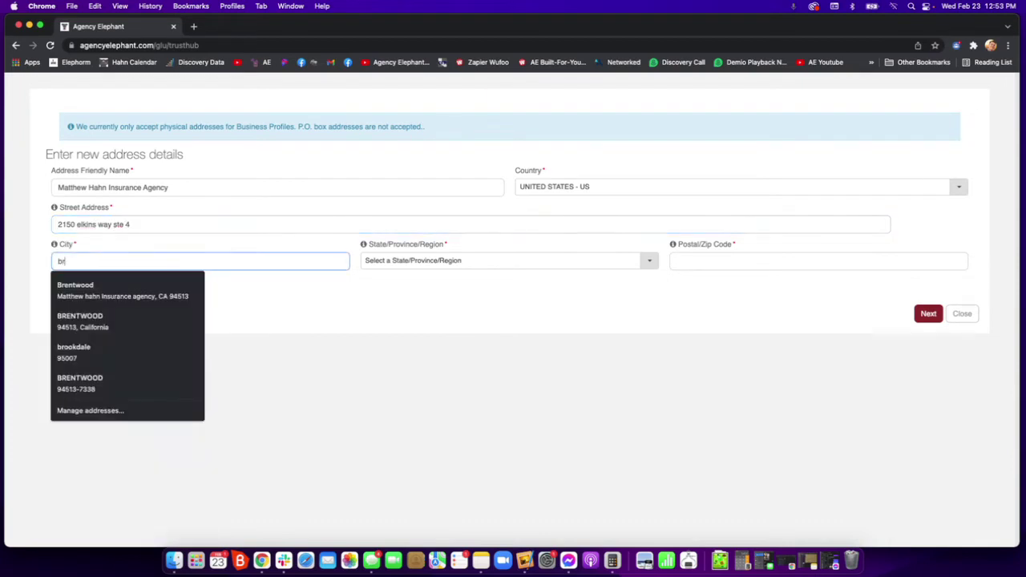
Choose California - CA as the state, enter the ZIP code and submit the address.
key("Tab")
type("ca")
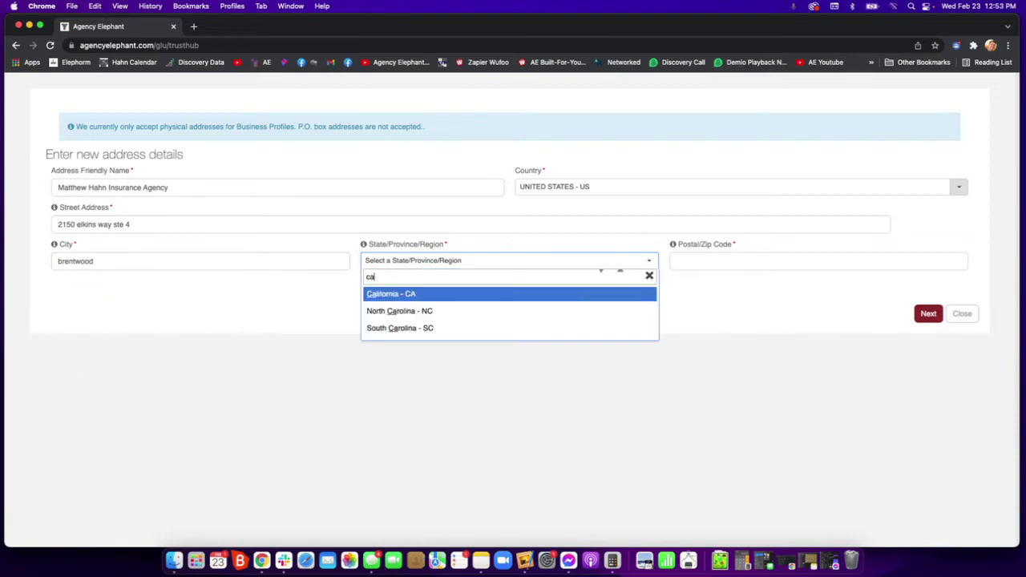
left_click(391, 298)
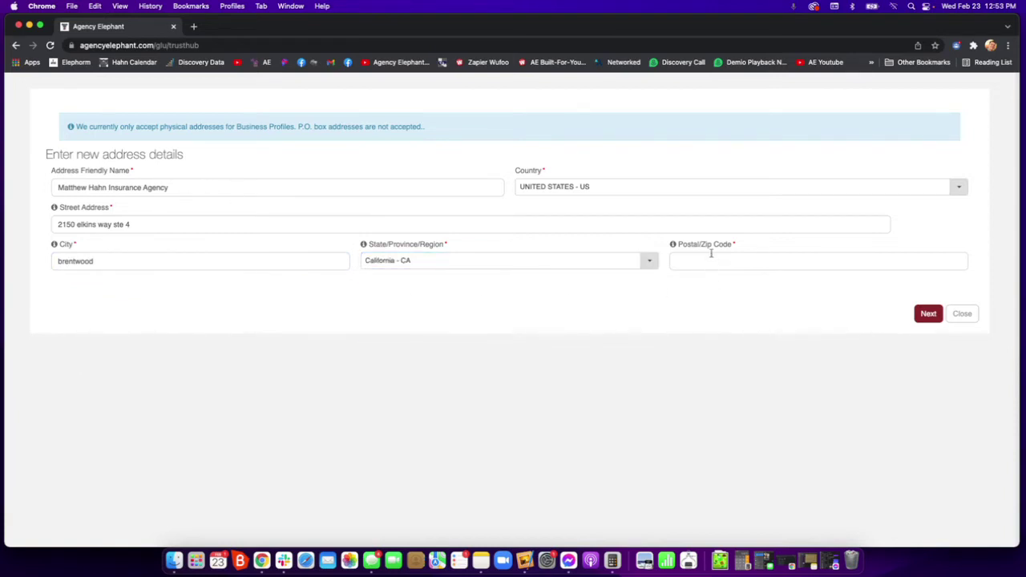
left_click(711, 257)
type("95")
key("BackSpace")
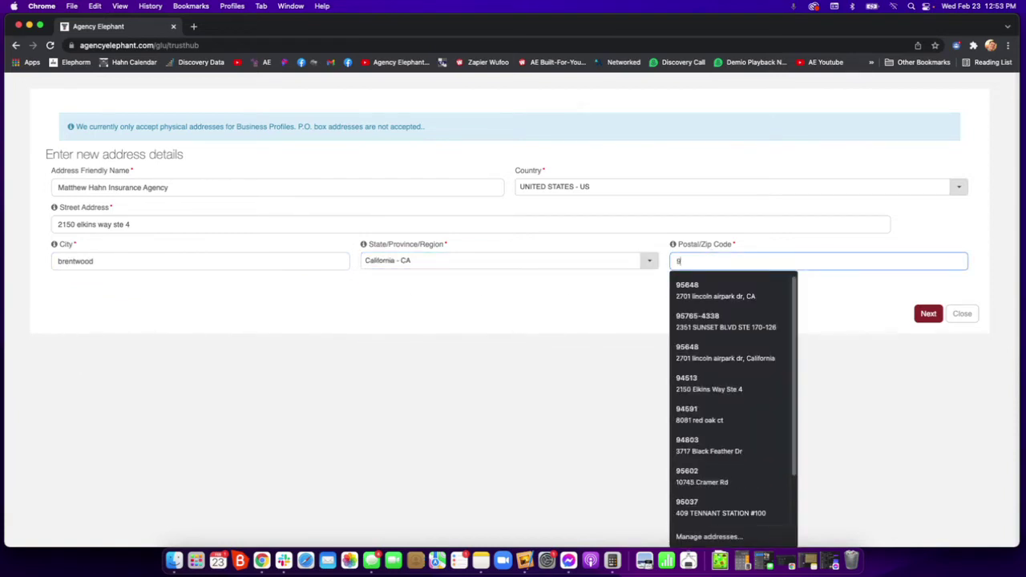
type("4513")
left_click(928, 313)
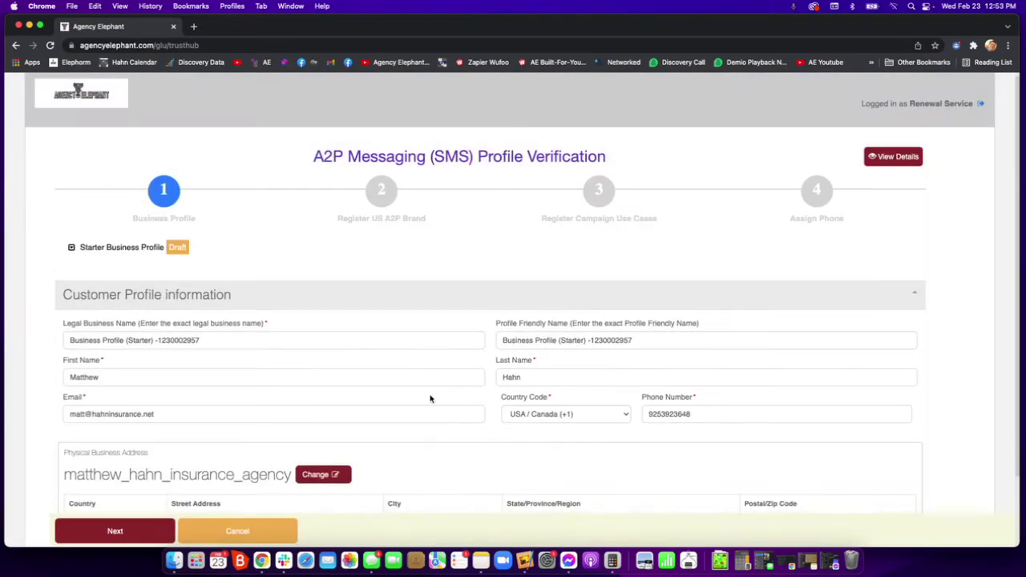
Submit the business profile, confirm with Yes, and continue past the step 3 overview.
scroll(385, 396, "down", 1)
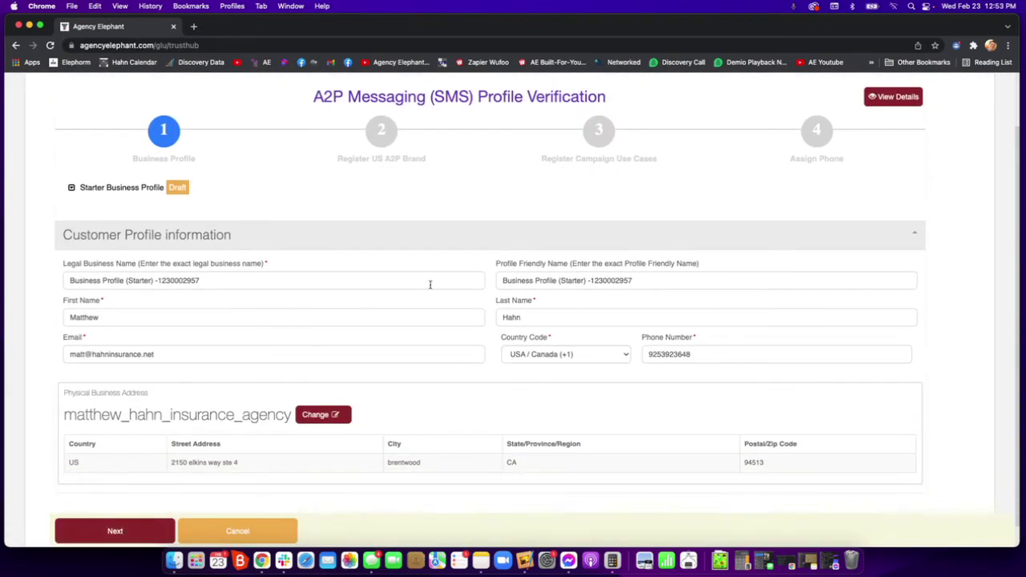
left_click(115, 537)
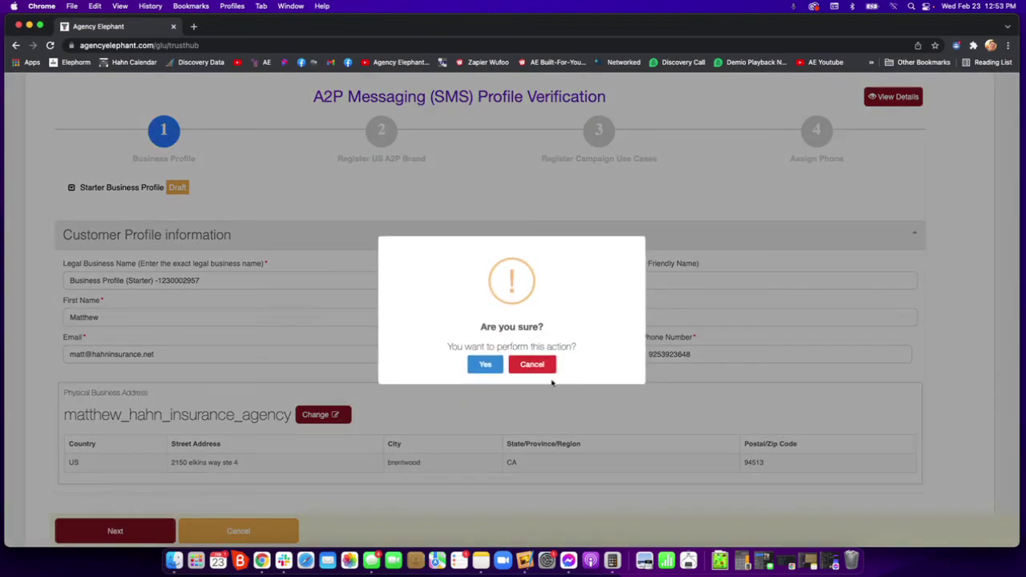
left_click(484, 366)
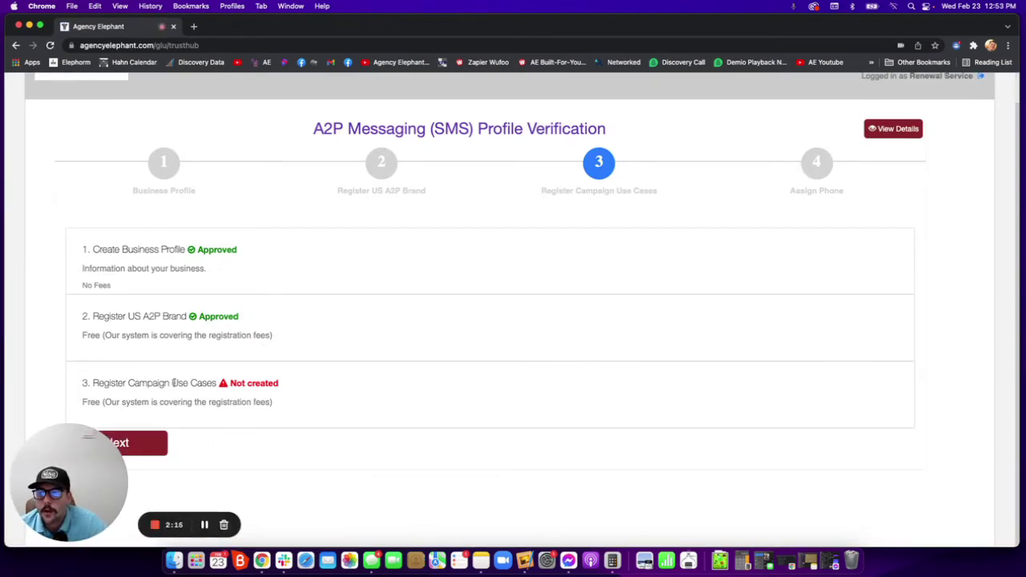
left_click_drag(171, 384, 250, 396)
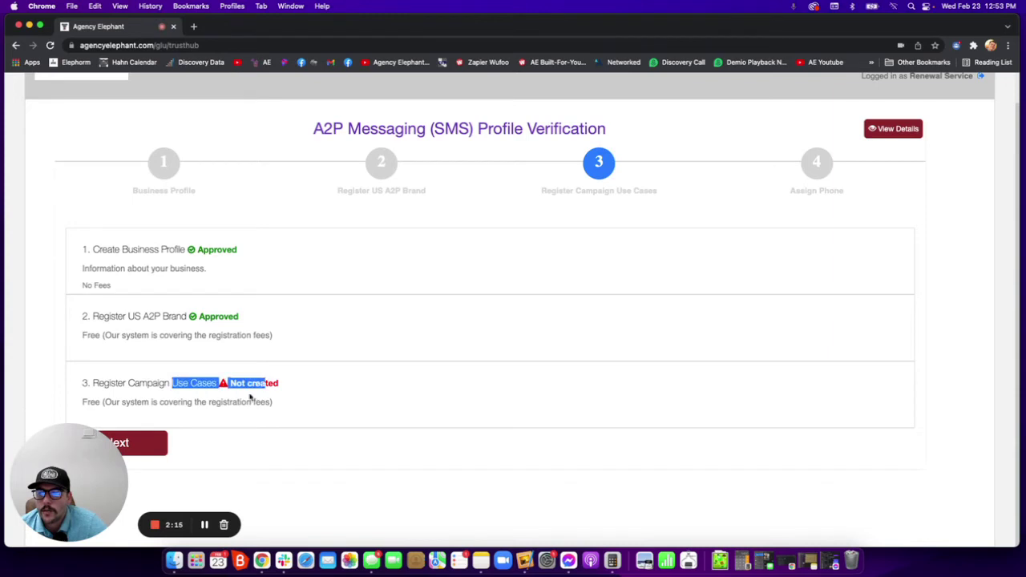
left_click(153, 454)
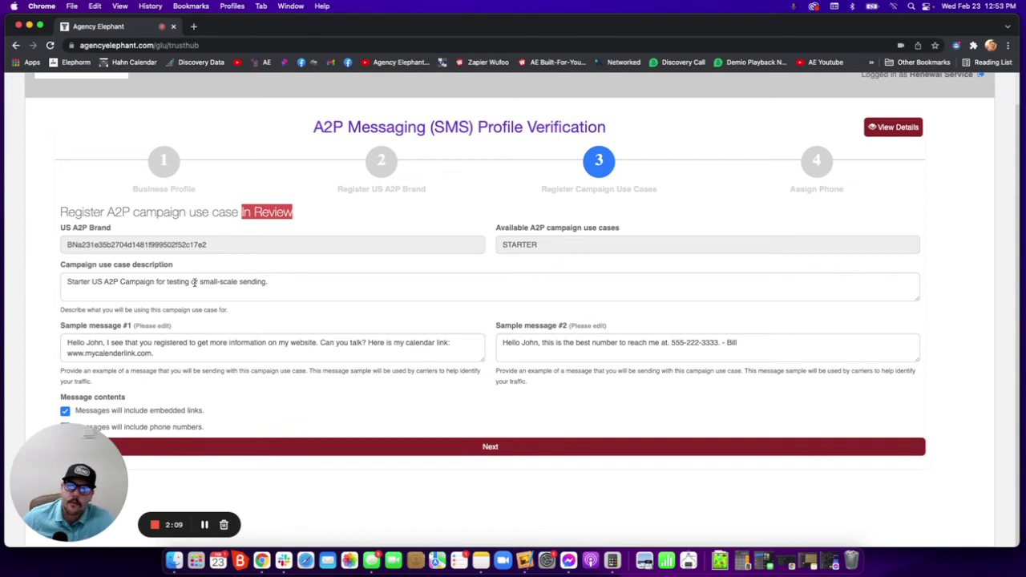
Rewrite the campaign description to cover messaging customers and prospects for follow-ups and check-ins.
left_click(194, 283)
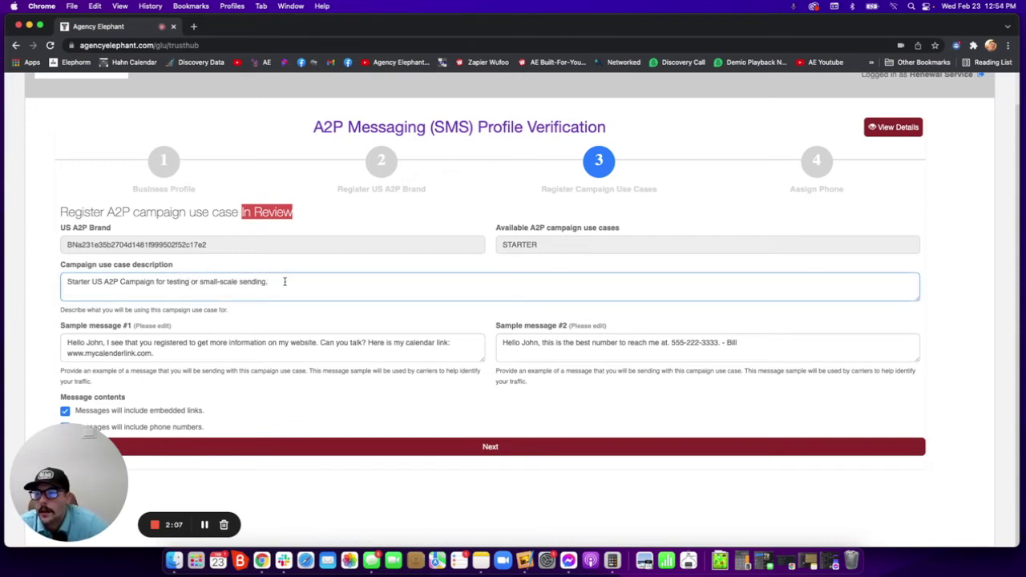
left_click_drag(281, 281, 49, 287)
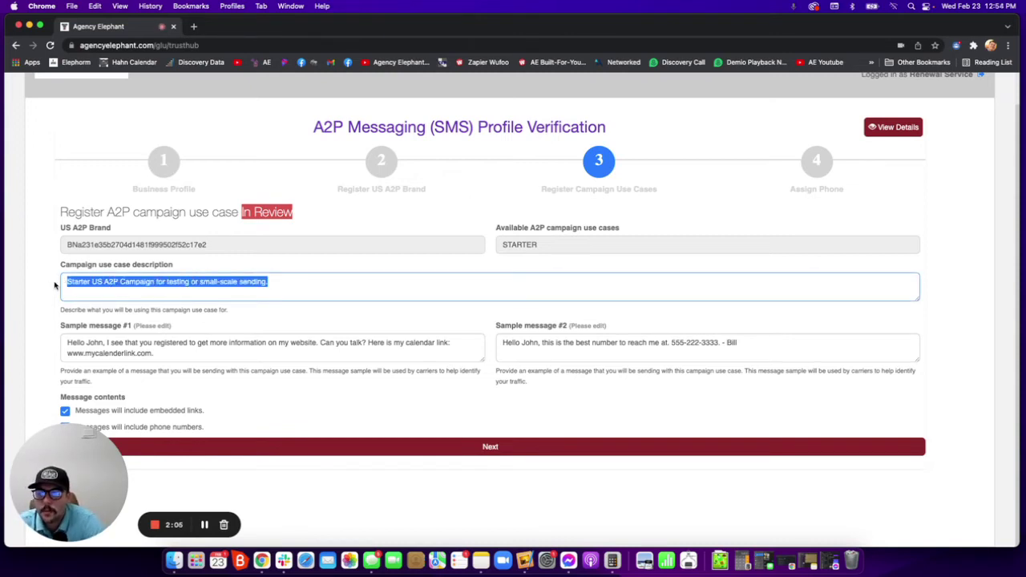
type("Use to se")
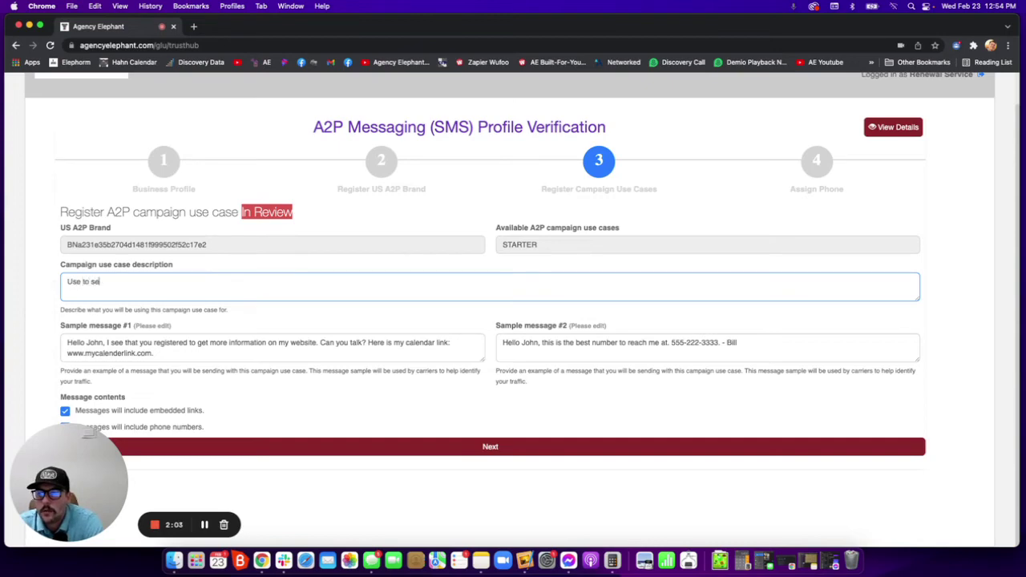
type("nd messages to c")
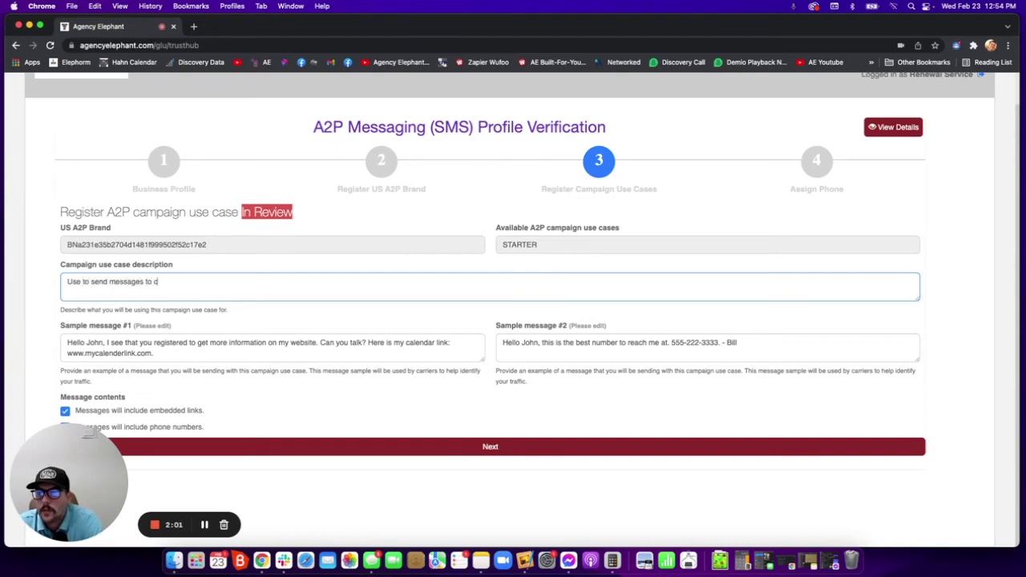
type("ustomers and prospects")
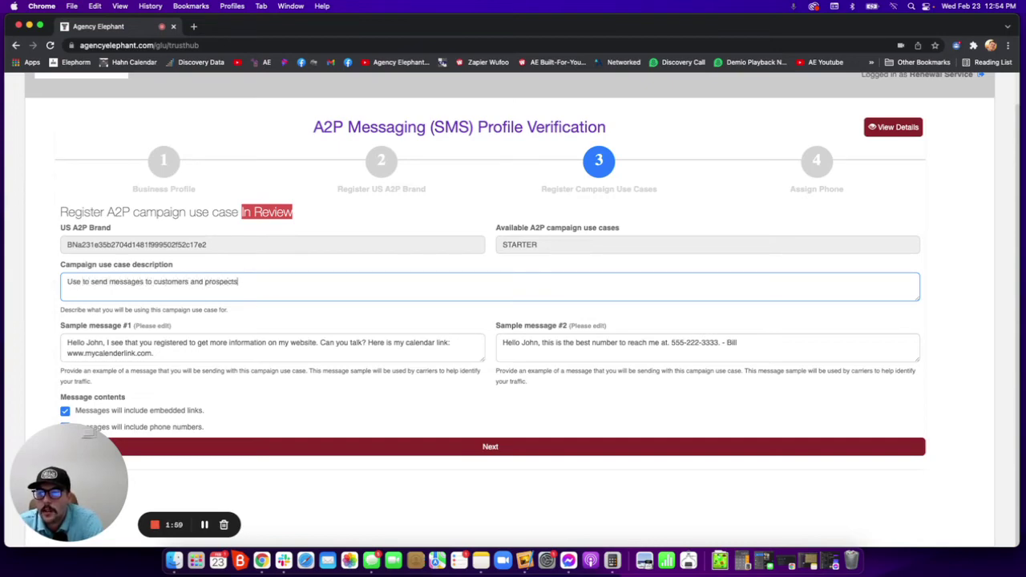
type(" within our agency")
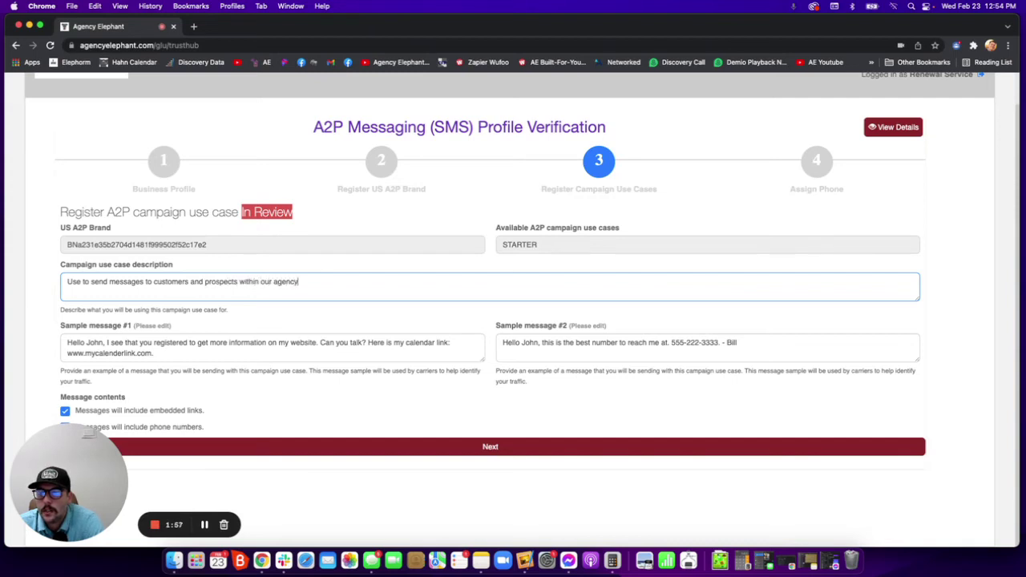
type(" to follow up and check in.")
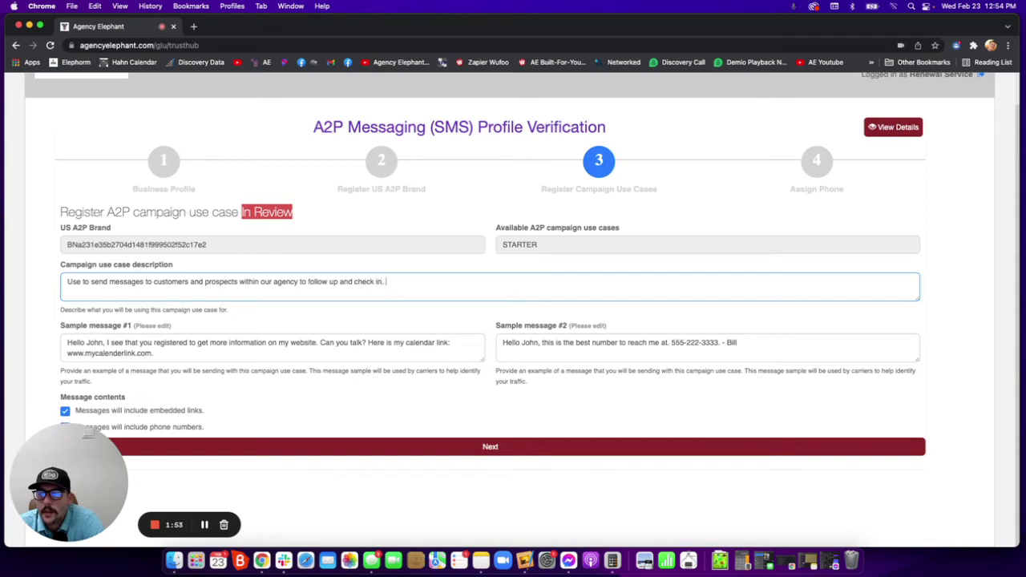
key("Tab")
key("super+a")
Make sample message #1 a quote-review follow-up and #2 a happy-birthday greeting, then submit.
type("H")
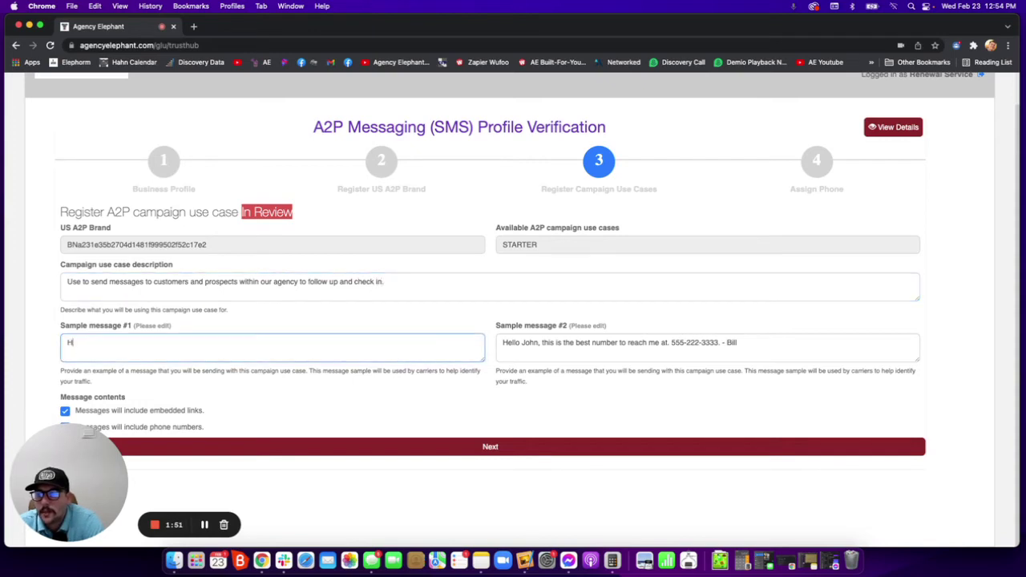
type("ey Matt have you")
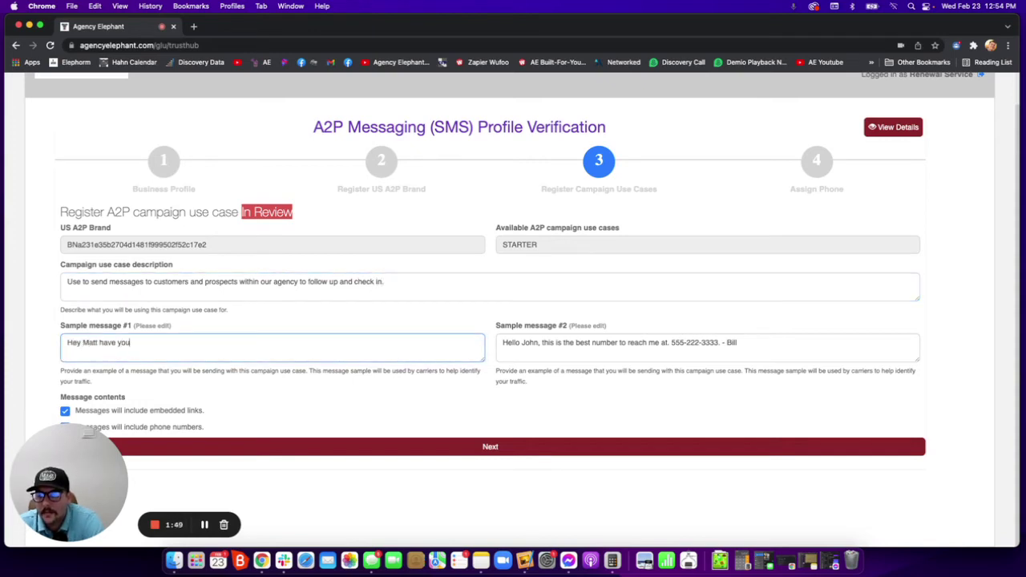
type(" had a chance to revi")
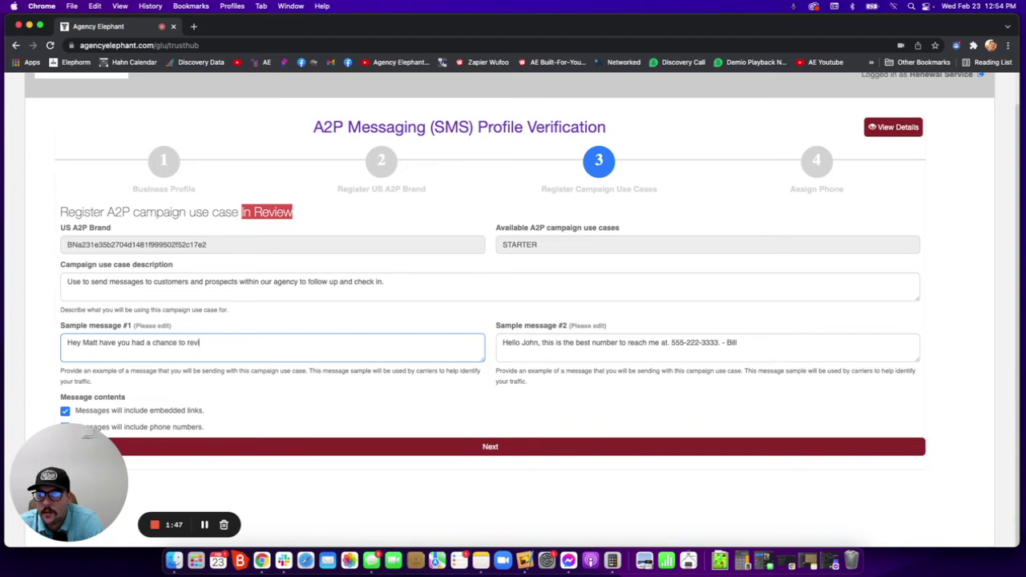
type("ew that quote we sent over?")
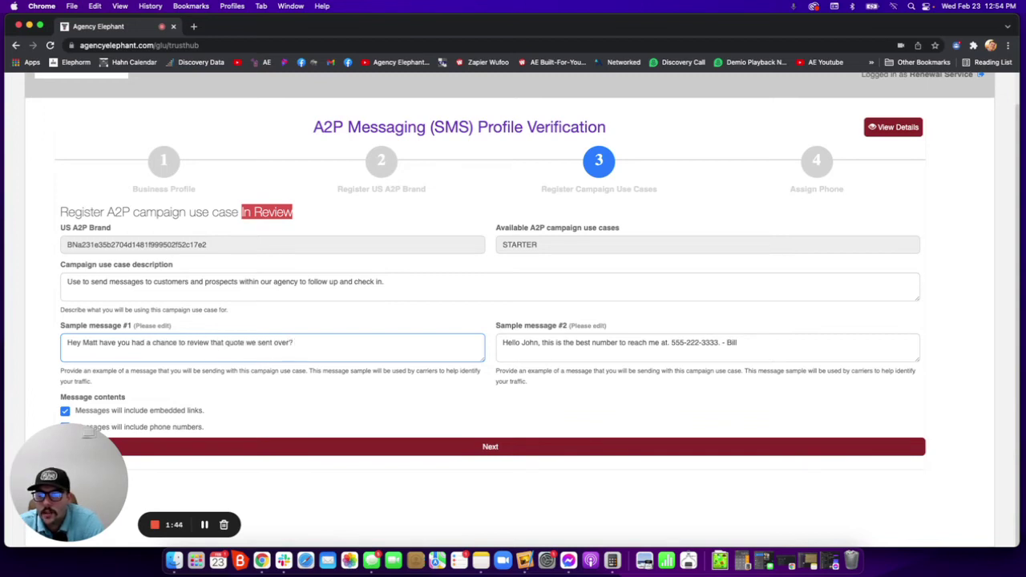
key("Tab")
key("super+a")
key("BackSpace")
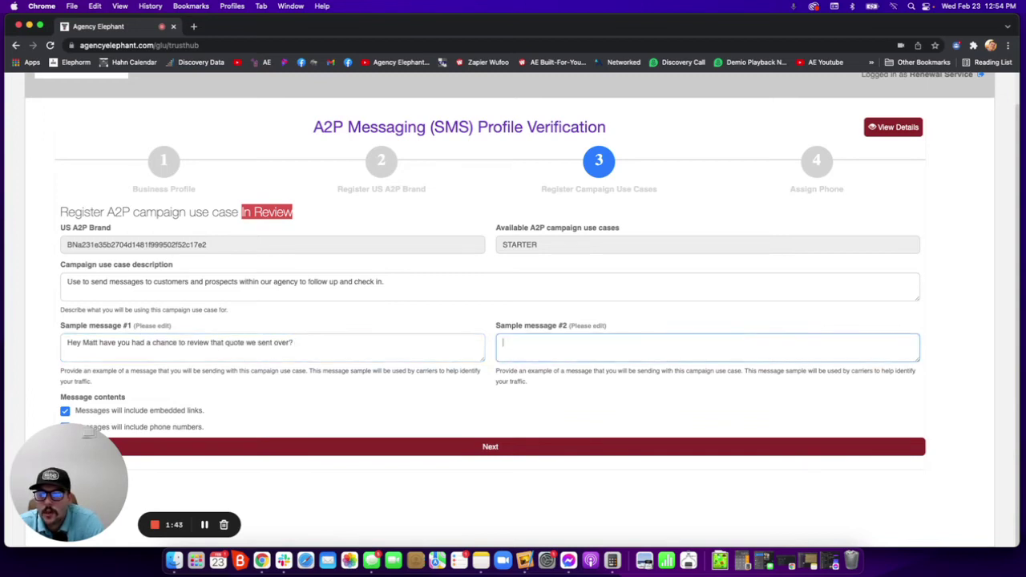
type("Hap")
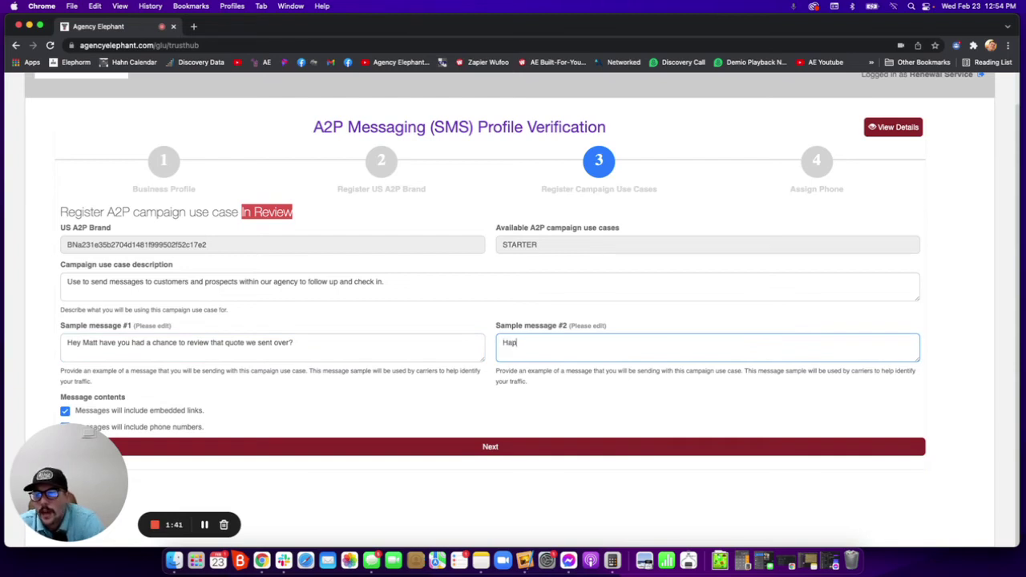
type("py birthday hop")
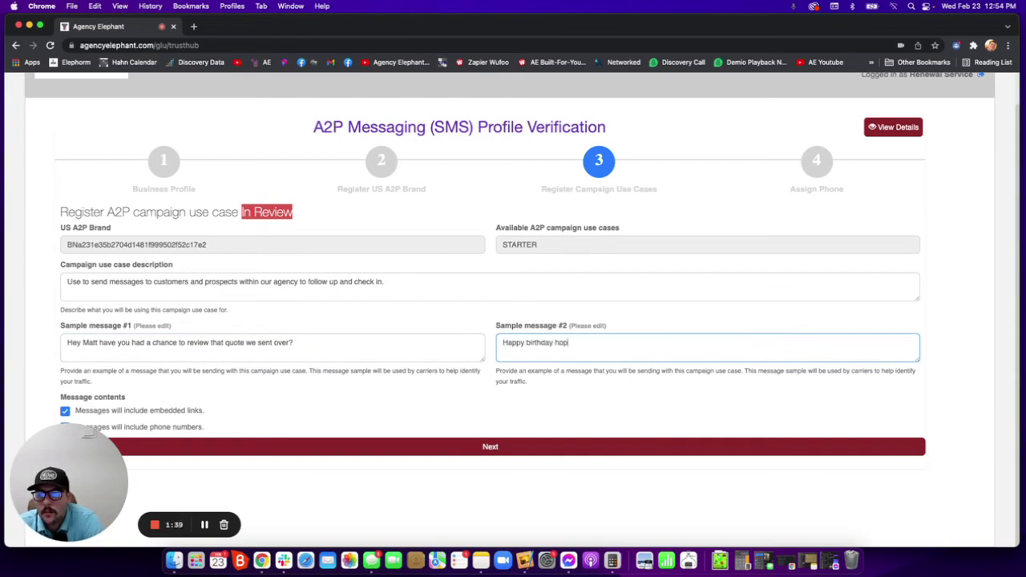
type("e you have a great dat!")
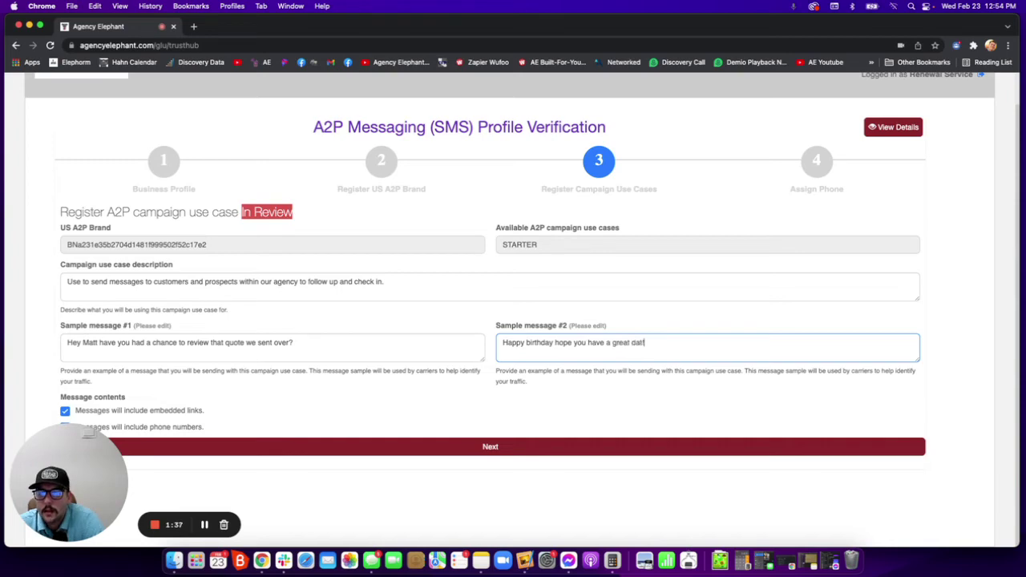
key("Tab")
left_click(454, 445)
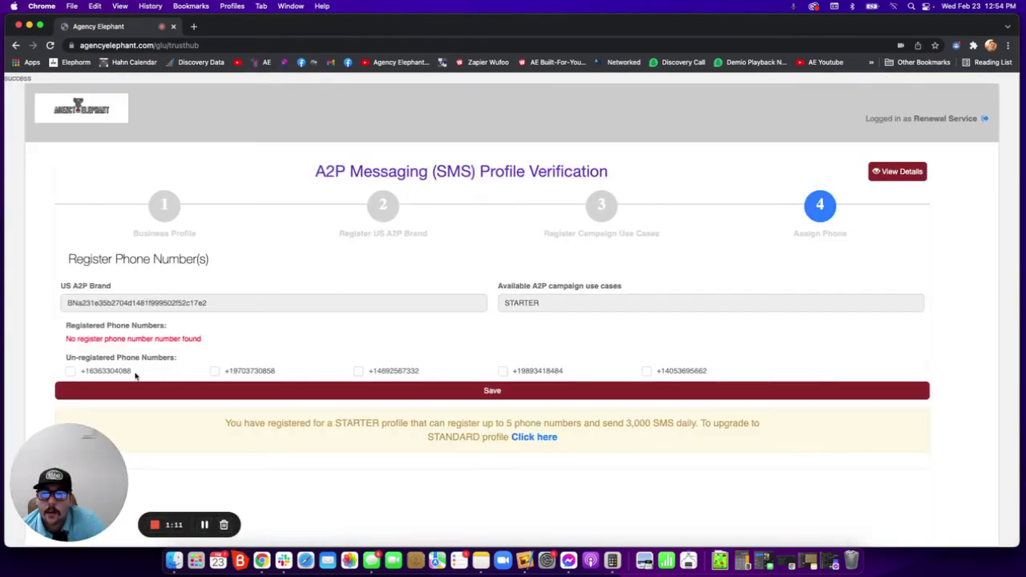
Tick all five unregistered phone numbers and save them to the campaign.
left_click(70, 371)
left_click(214, 371)
left_click(358, 371)
left_click(502, 371)
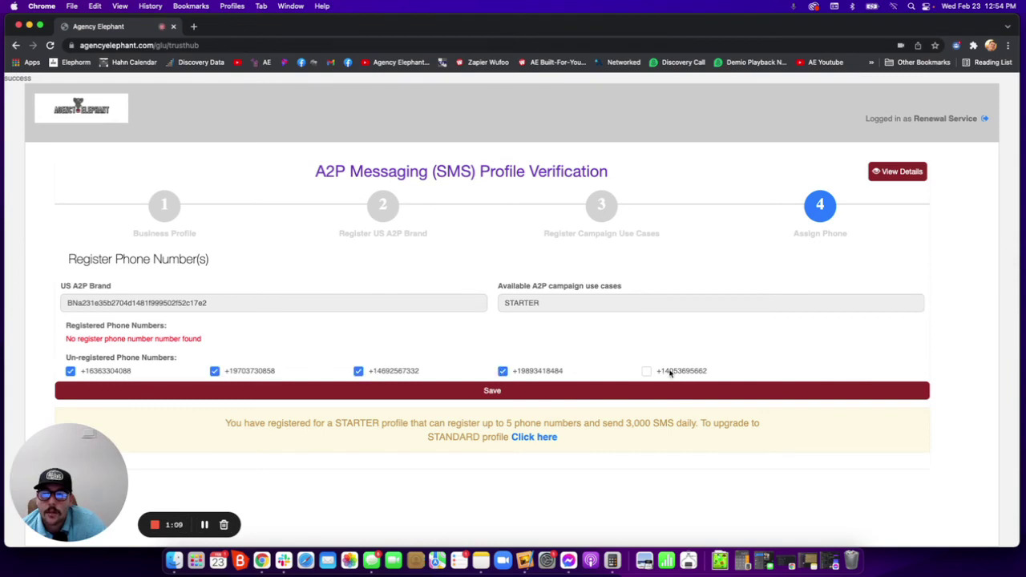
left_click(668, 371)
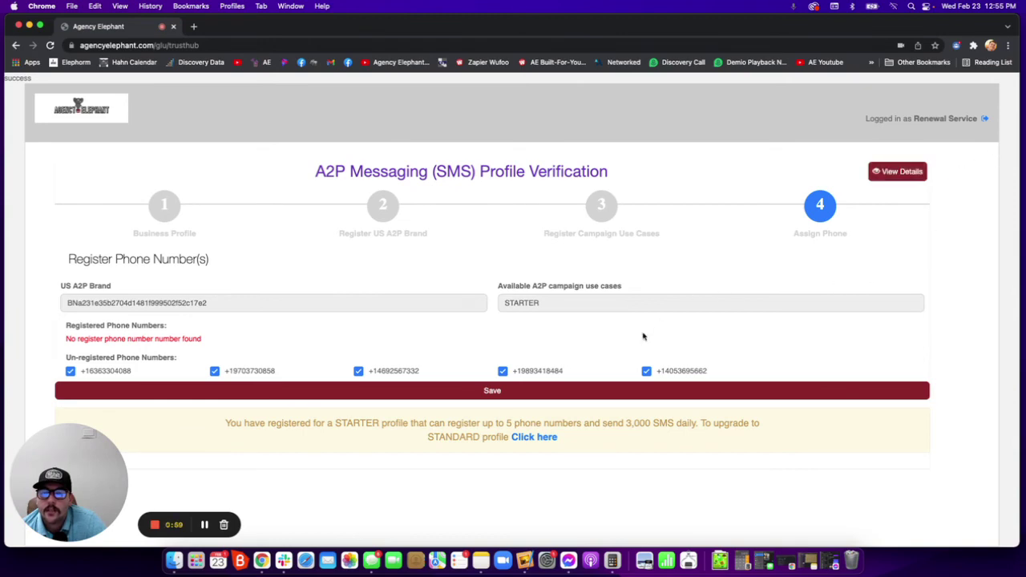
left_click(496, 390)
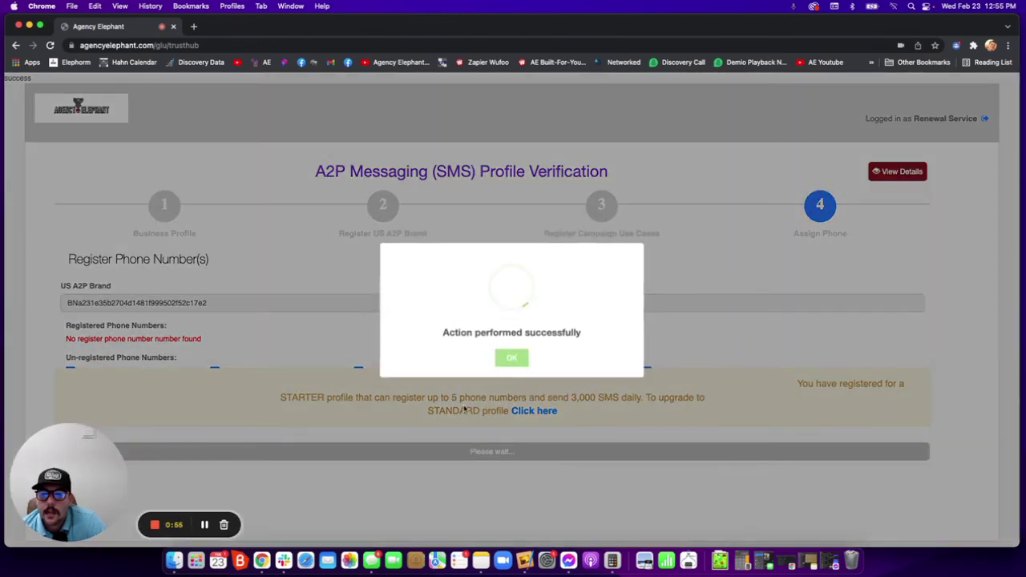
Dismiss the success message and finish the verification.
left_click(515, 361)
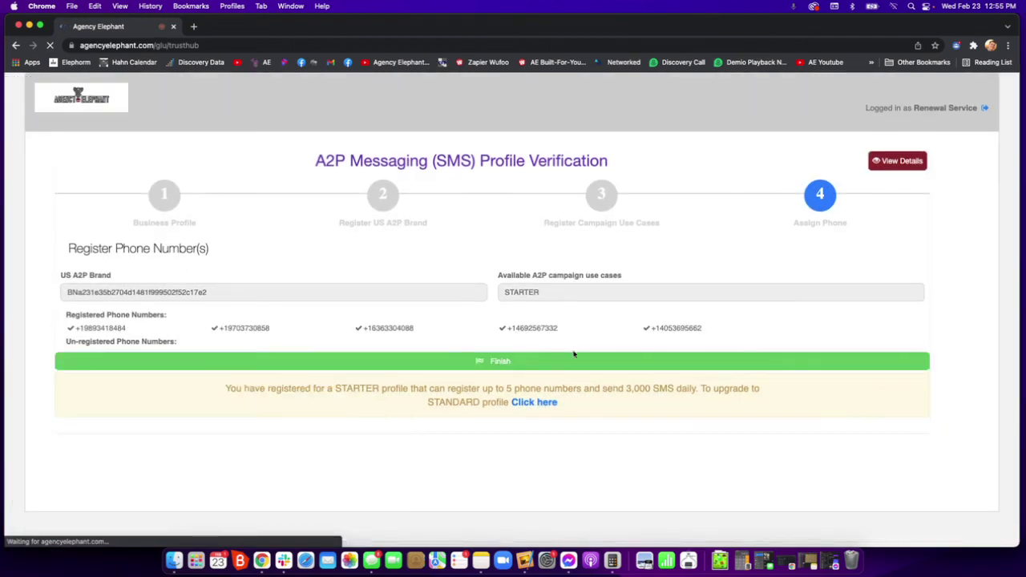
left_click(499, 362)
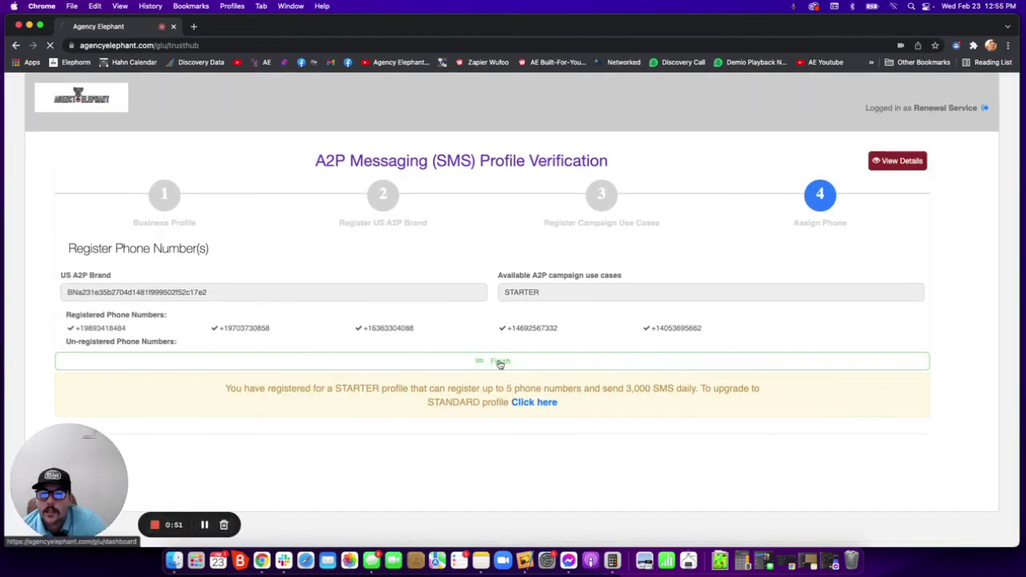